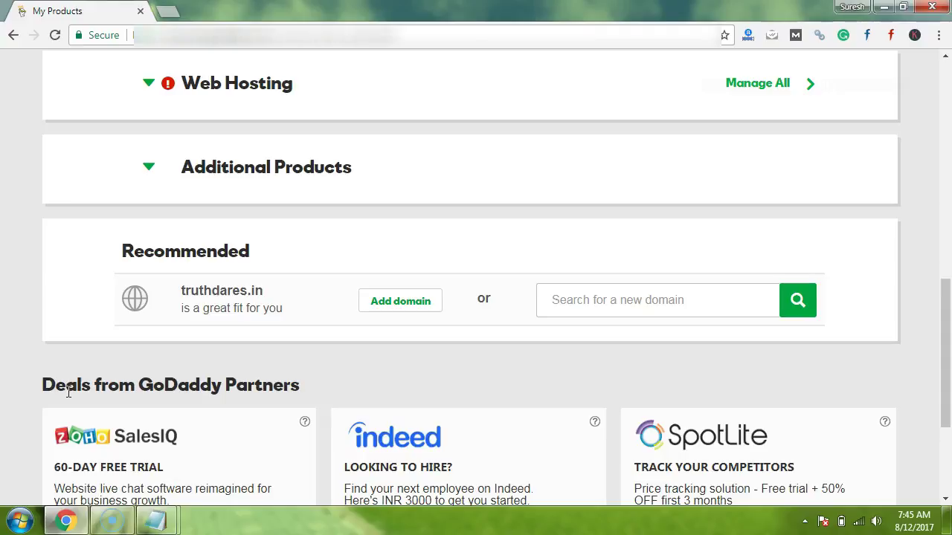
Step: Bring up the error-messages note and highlight the upload_max_filesize warning
mouse_move(163, 530)
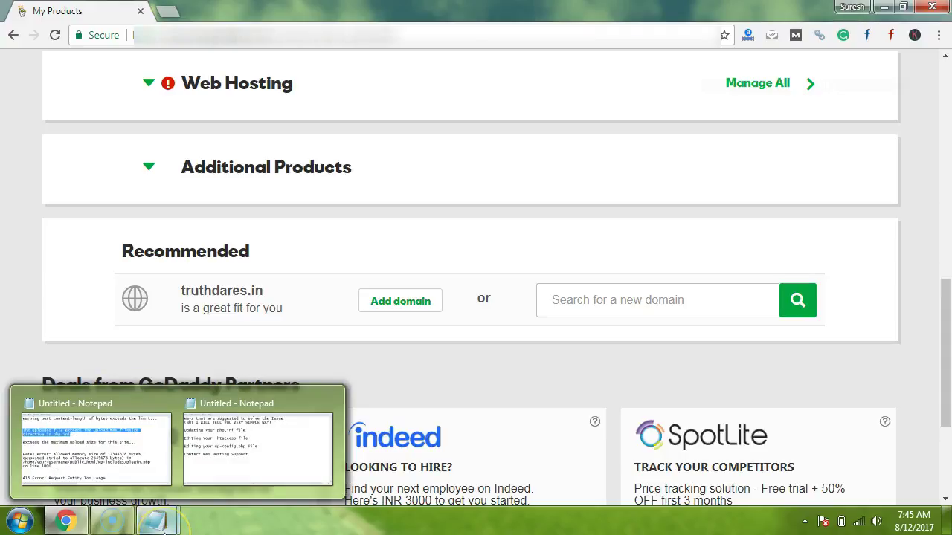
left_click(128, 472)
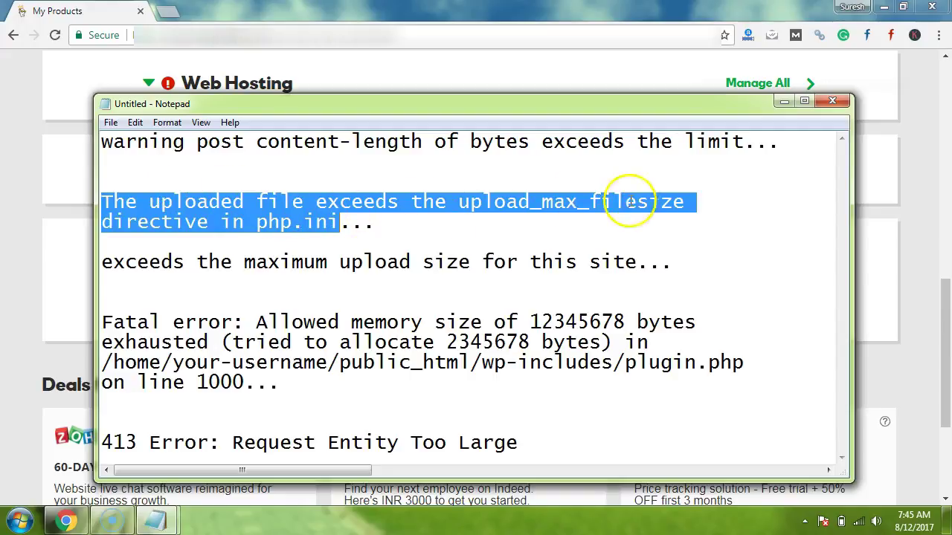
left_click_drag(335, 235, 342, 227)
left_click(342, 227)
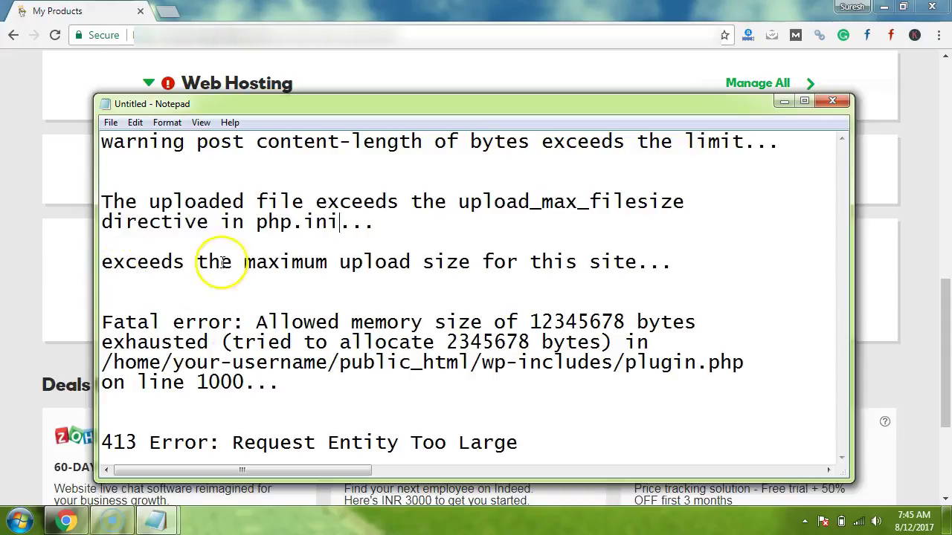
Step: Point out the maximum upload size, post content-length, Fatal error and 413 Request Entity Too Large messages
left_click_drag(374, 262, 416, 255)
key("shift+Home")
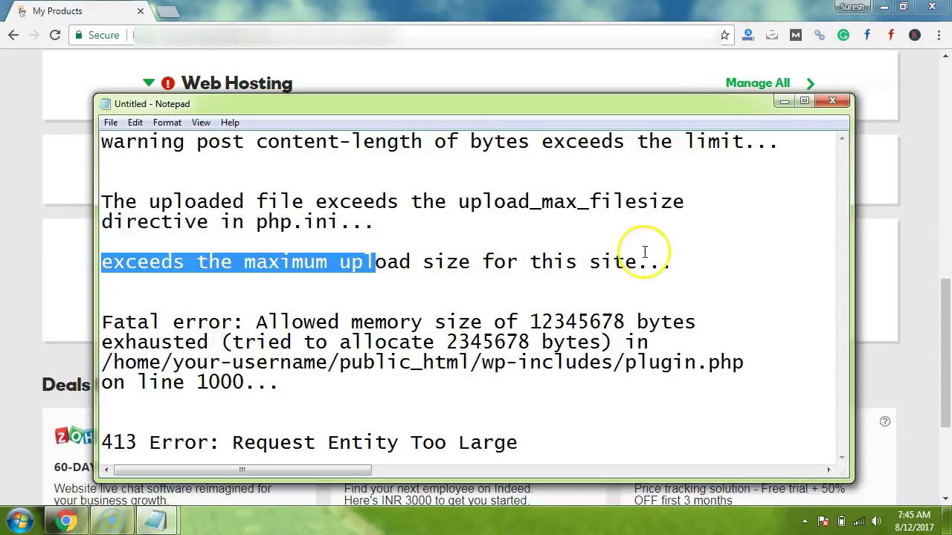
left_click(617, 249)
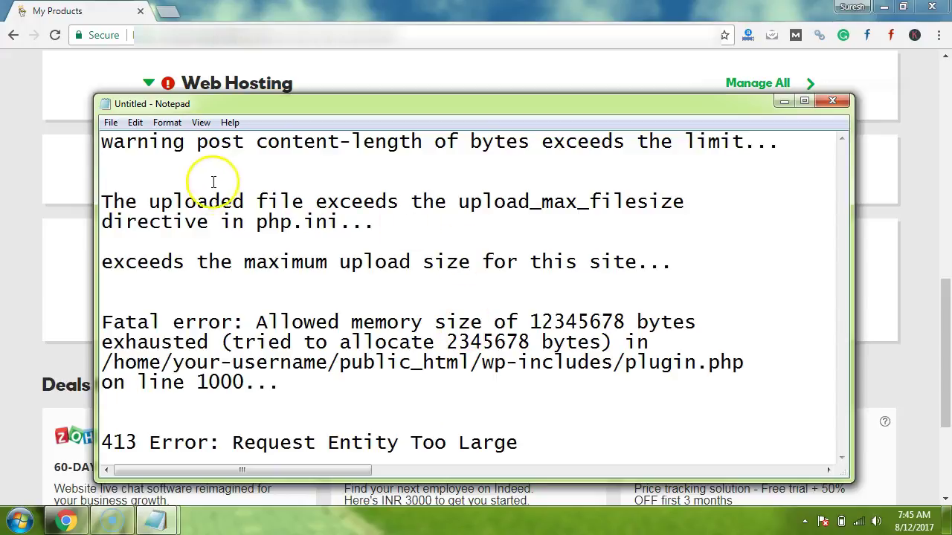
left_click(234, 144)
key("Down")
key("Down")
key("Down")
key("Down")
key("Down")
key("Down")
key("Down")
key("Down")
key("Down")
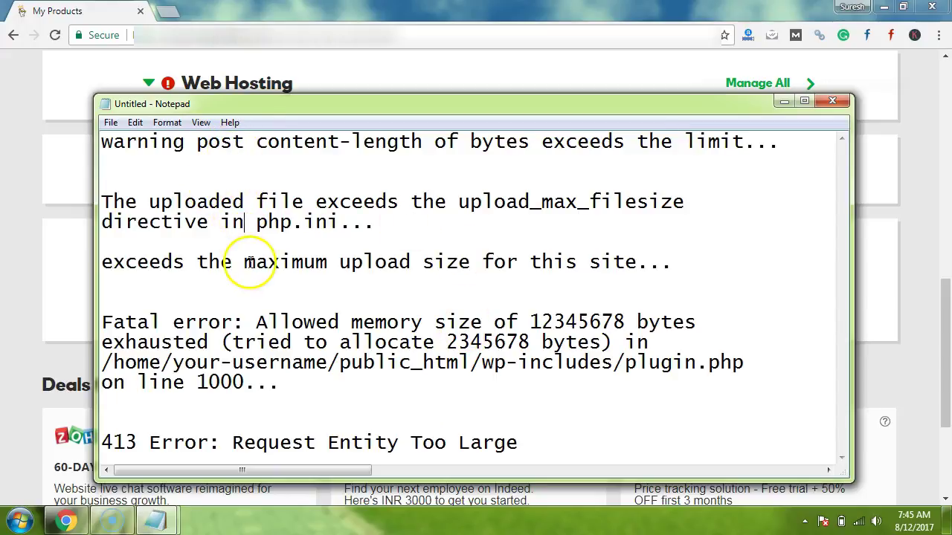
left_click(255, 442)
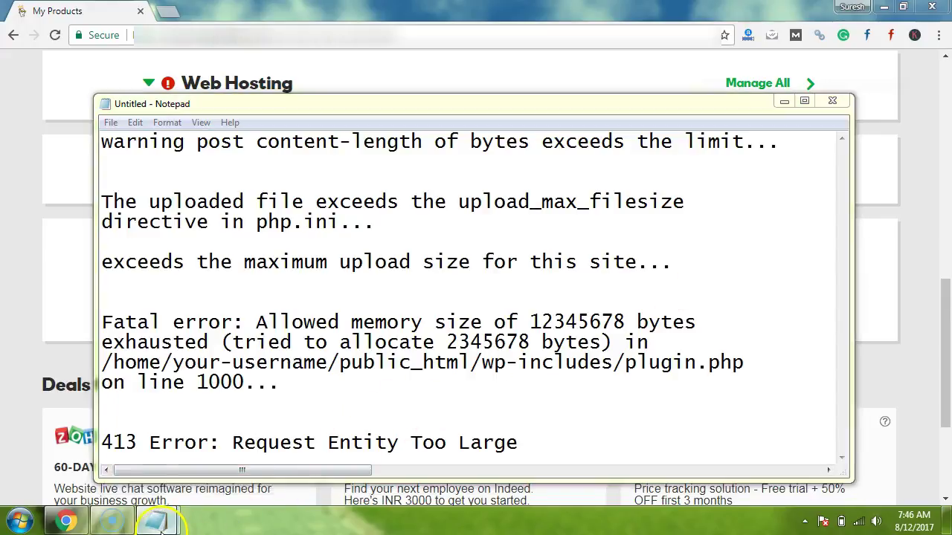
Step: Show the suggested-fixes note, then go back to the GoDaddy My Products page in Chrome
mouse_move(155, 521)
left_click(229, 468)
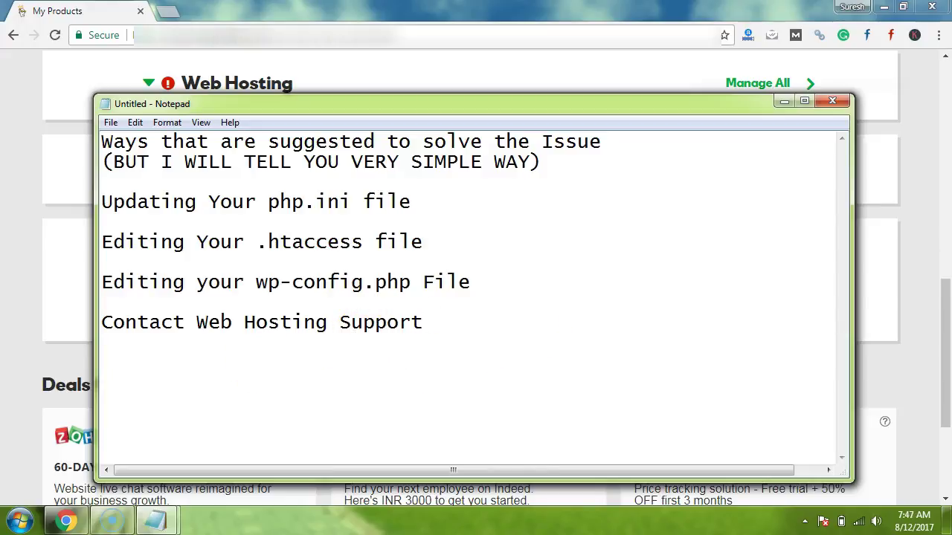
left_click(11, 302)
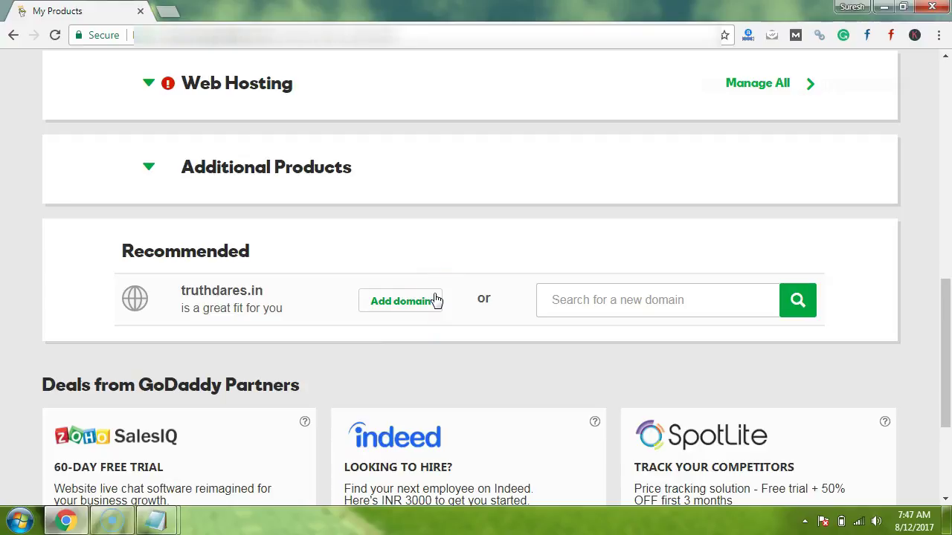
Step: Expand Web Hosting and open Manage for the cPanel Linux hosting plan
left_click(460, 87)
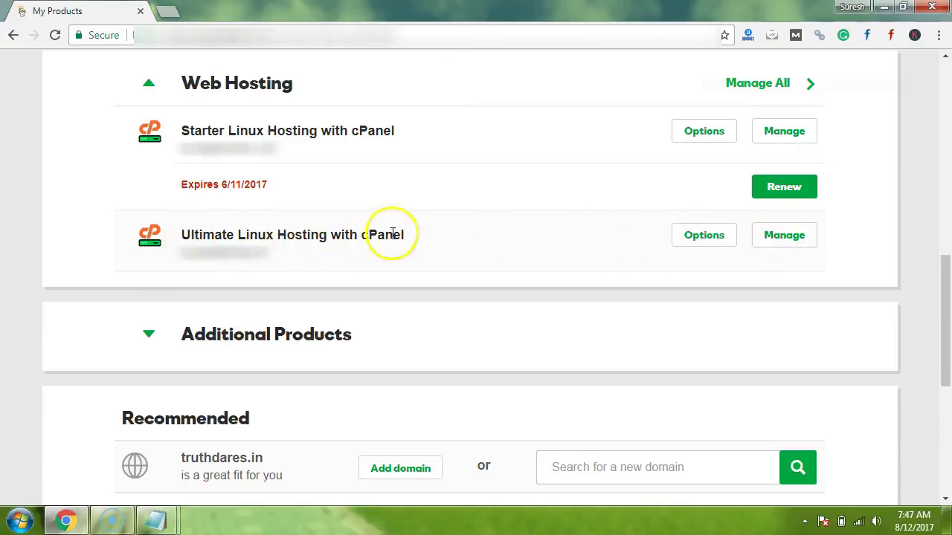
left_click(791, 237)
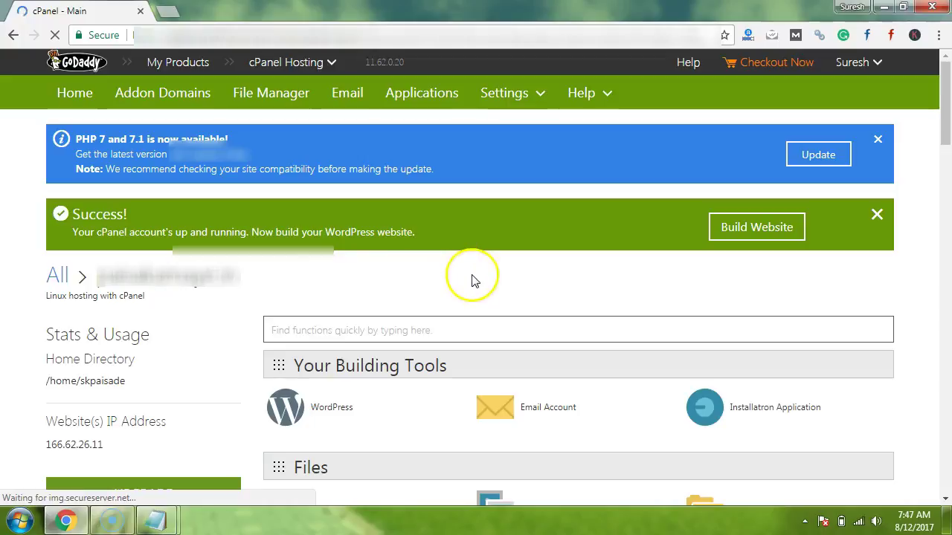
Step: Scroll down to cPanel's Software section and launch Select PHP version
scroll(473, 281, "down", 1)
scroll(473, 281, "down", 2)
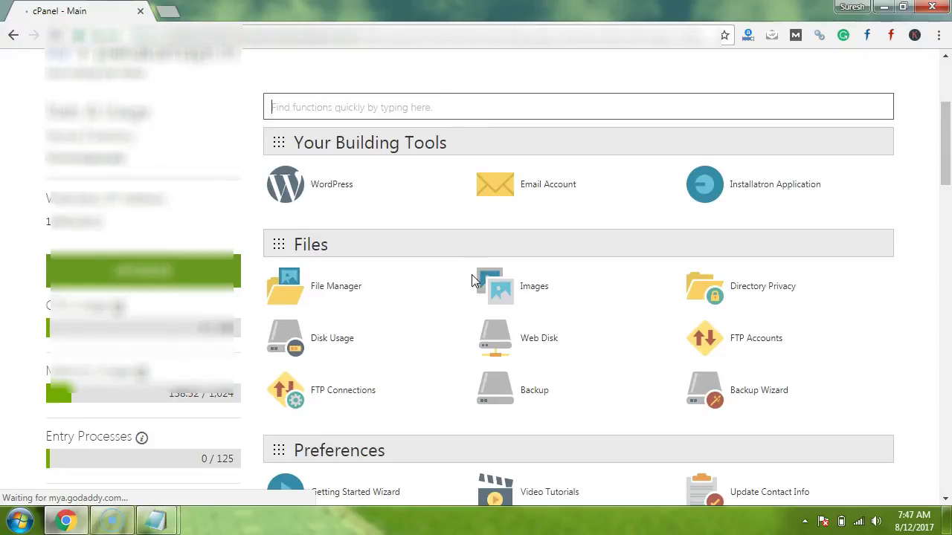
scroll(473, 281, "down", 3)
scroll(473, 281, "down", 2)
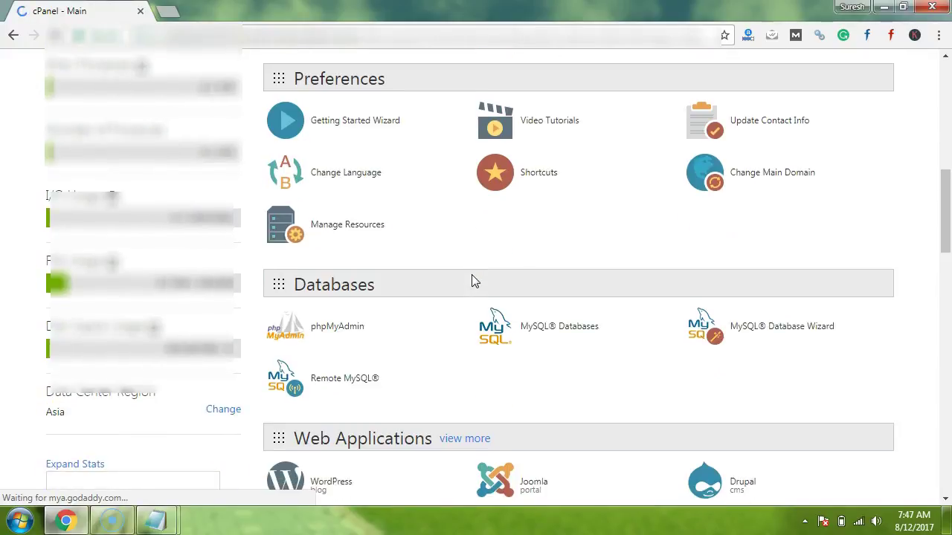
scroll(471, 277, "down", 2)
scroll(471, 274, "down", 3)
scroll(473, 279, "down", 2)
scroll(473, 281, "down", 7)
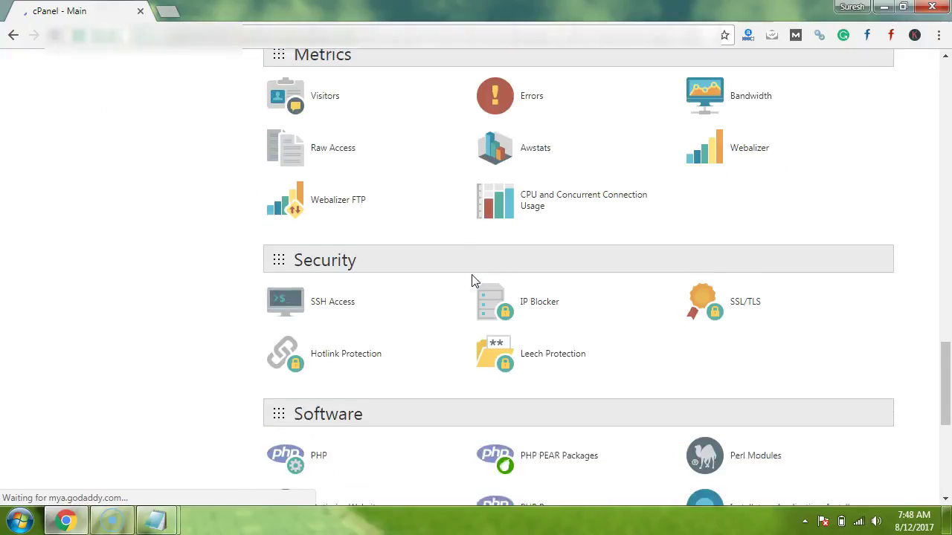
left_click(457, 283)
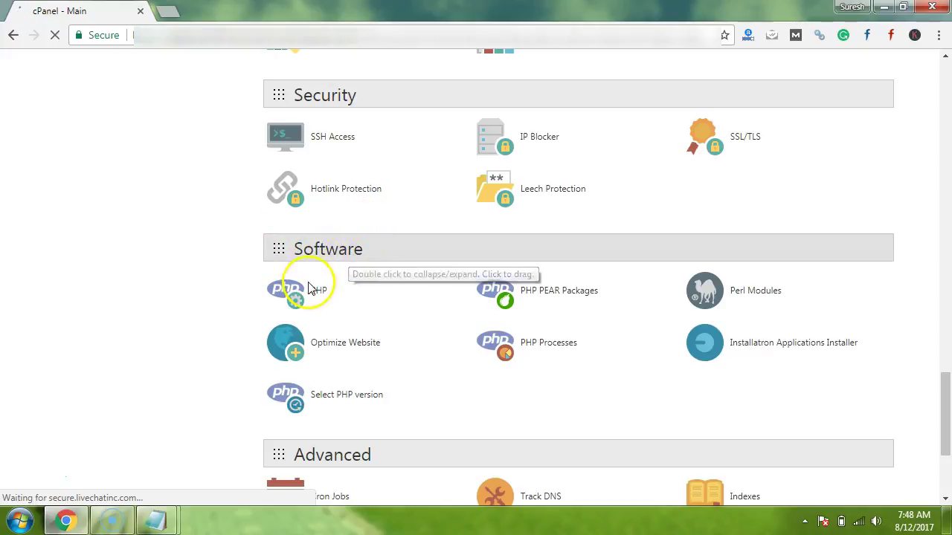
left_click(330, 398)
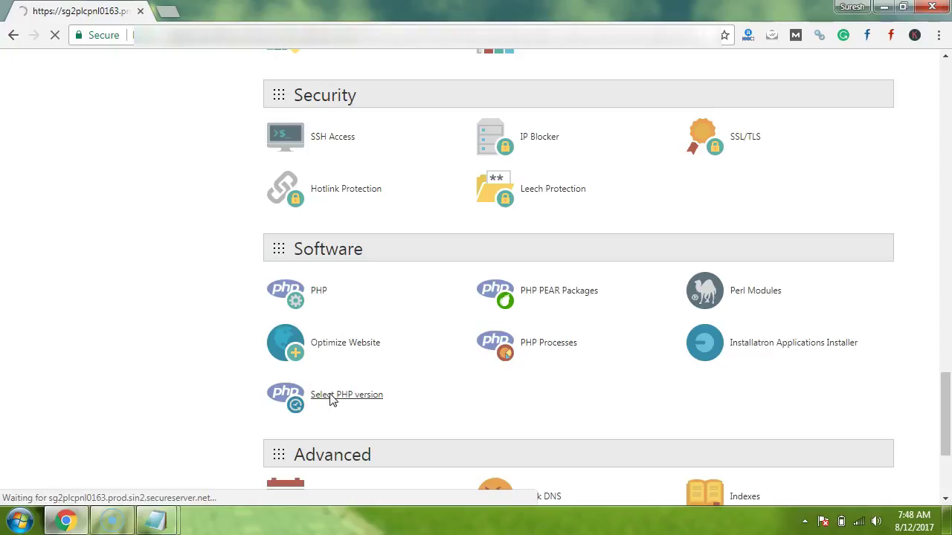
Step: Leave 5.6 selected as the current version in the PHP Version dropdown
left_click(309, 413)
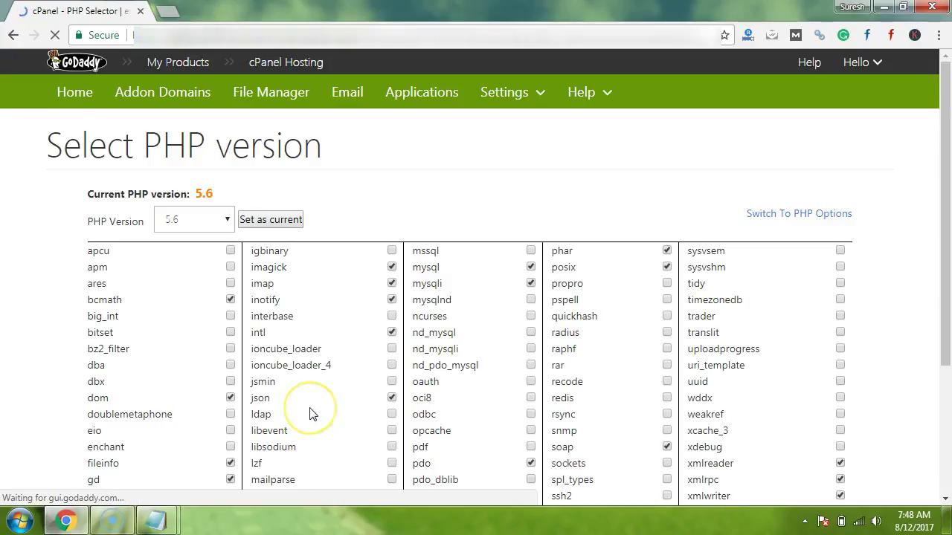
left_click(220, 225)
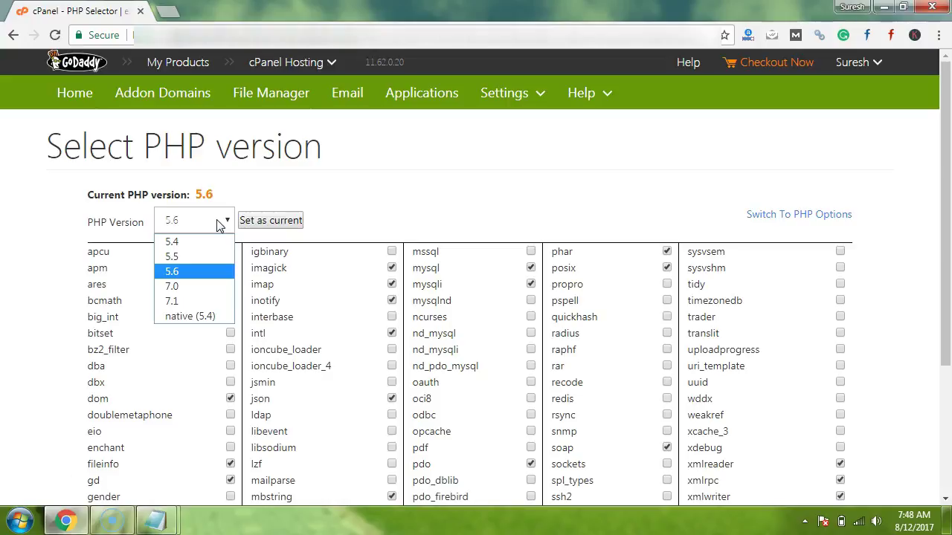
left_click(220, 226)
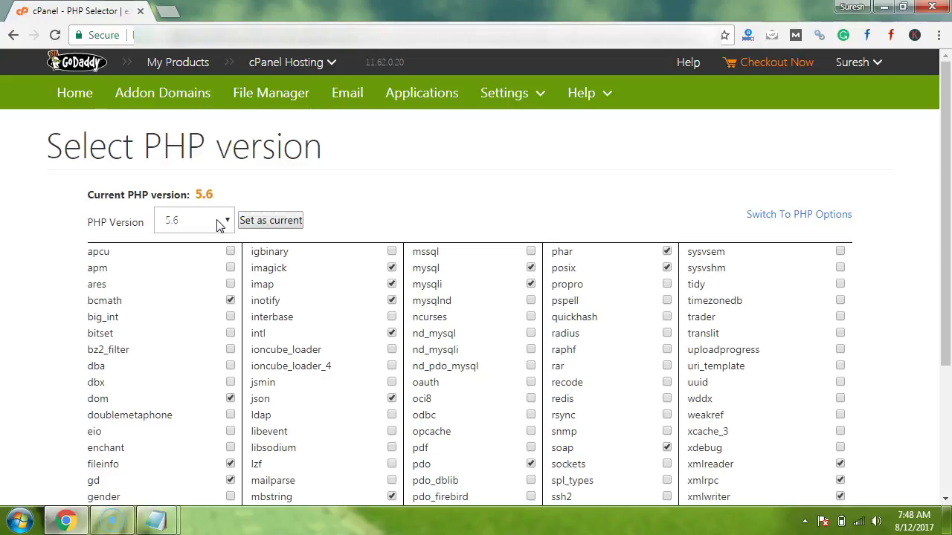
left_click(220, 226)
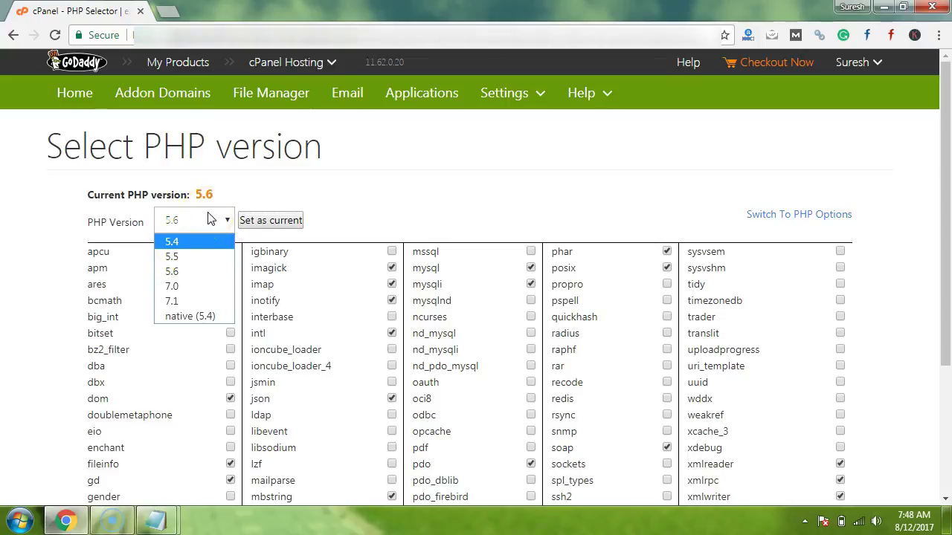
left_click(183, 270)
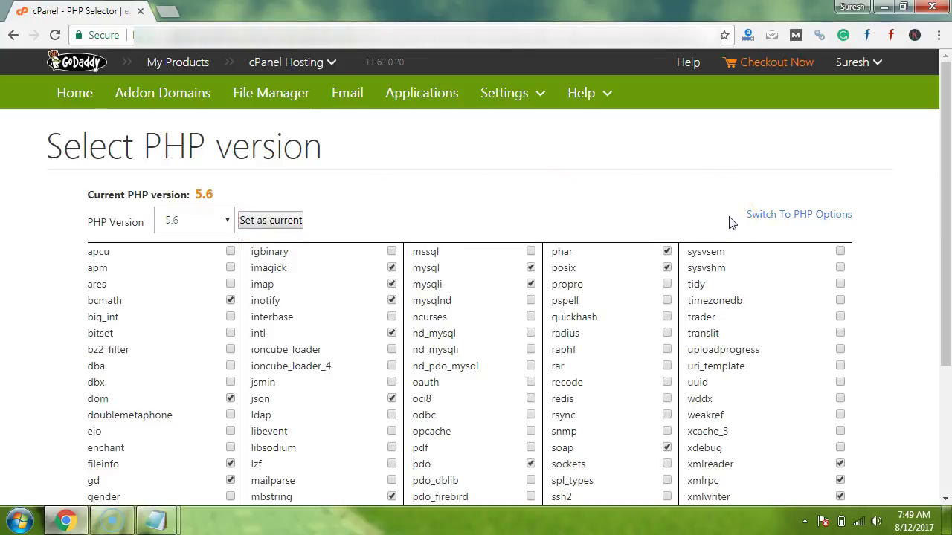
Step: Open the PHP 5.6 options and read the upload_max_filesize 512M and memory_limit 512M limits
left_click(798, 216)
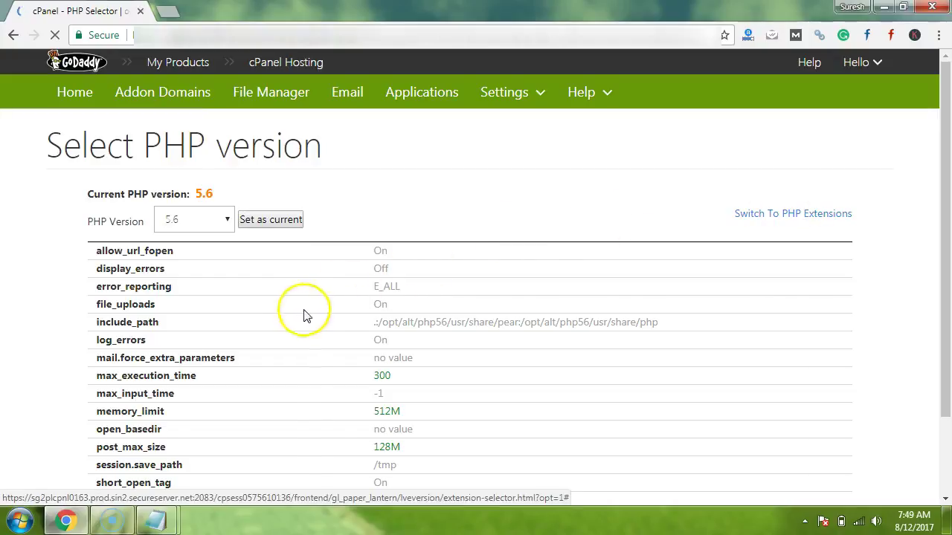
scroll(269, 336, "down", 1)
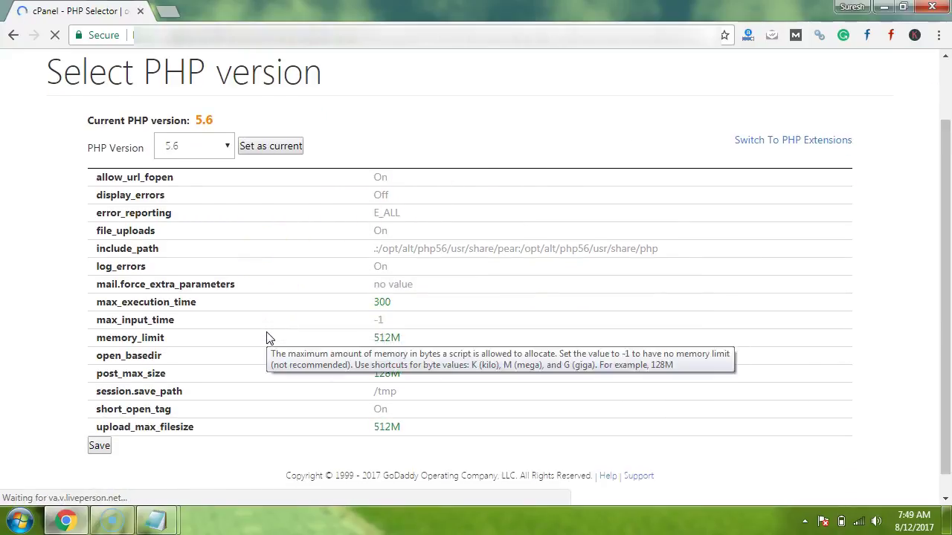
scroll(286, 334, "down", 1)
mouse_move(380, 156)
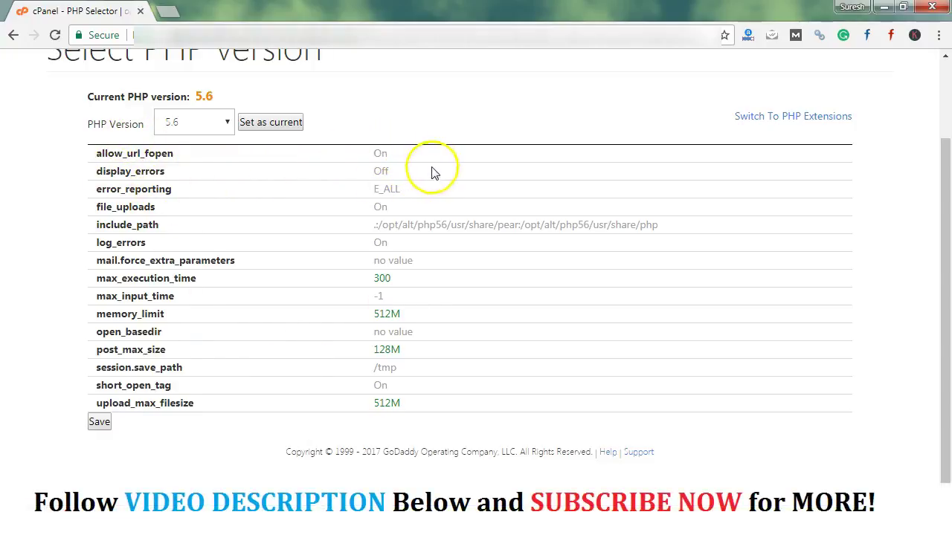
mouse_move(374, 182)
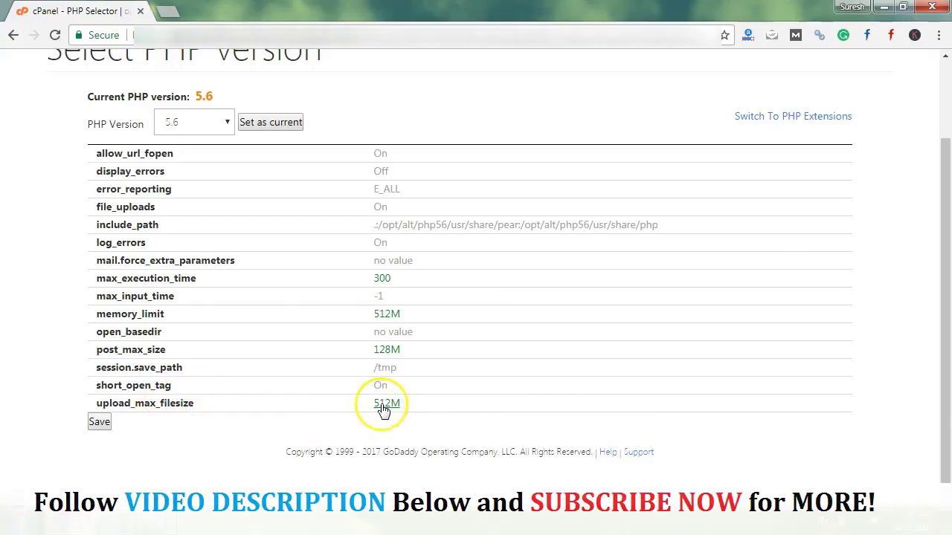
Step: Choose 512M from the upload_max_filesize dropdown, leaving post_max_size at 128M
mouse_move(383, 410)
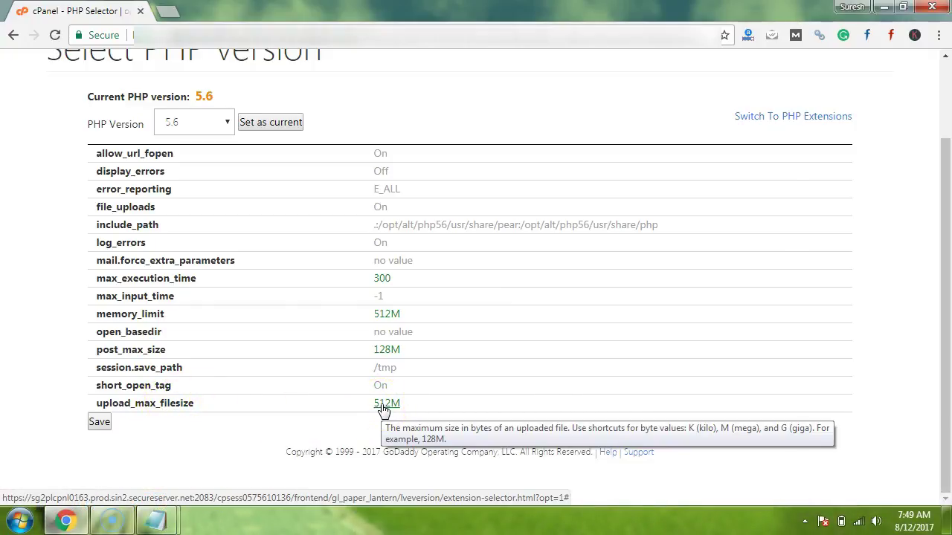
left_click(383, 407)
scroll(422, 414, "down", 2)
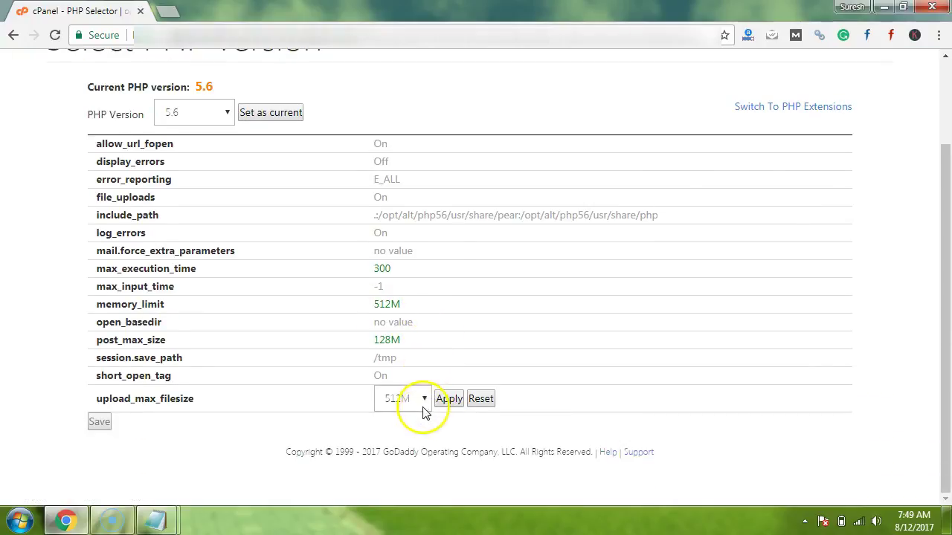
left_click(400, 398)
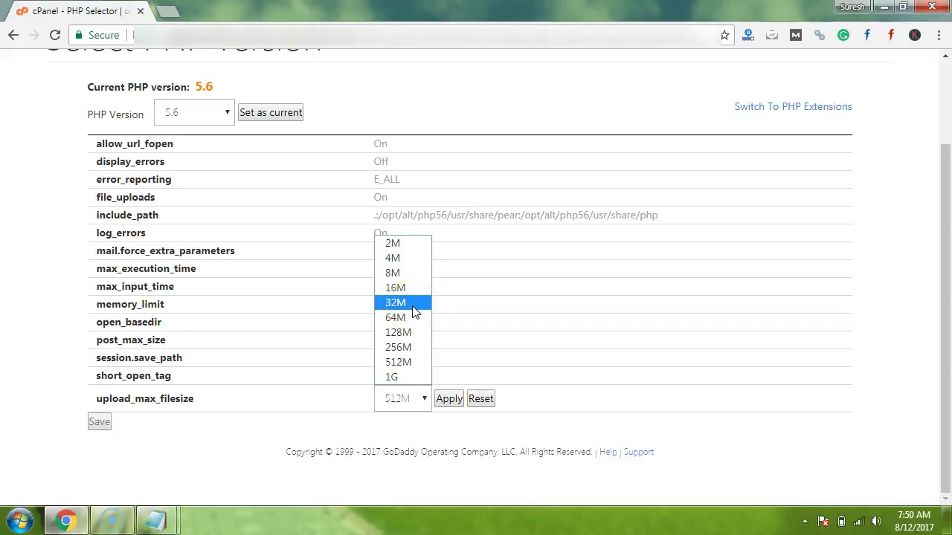
mouse_move(406, 364)
left_mouse_down()
mouse_move(417, 400)
mouse_move(408, 372)
left_mouse_up()
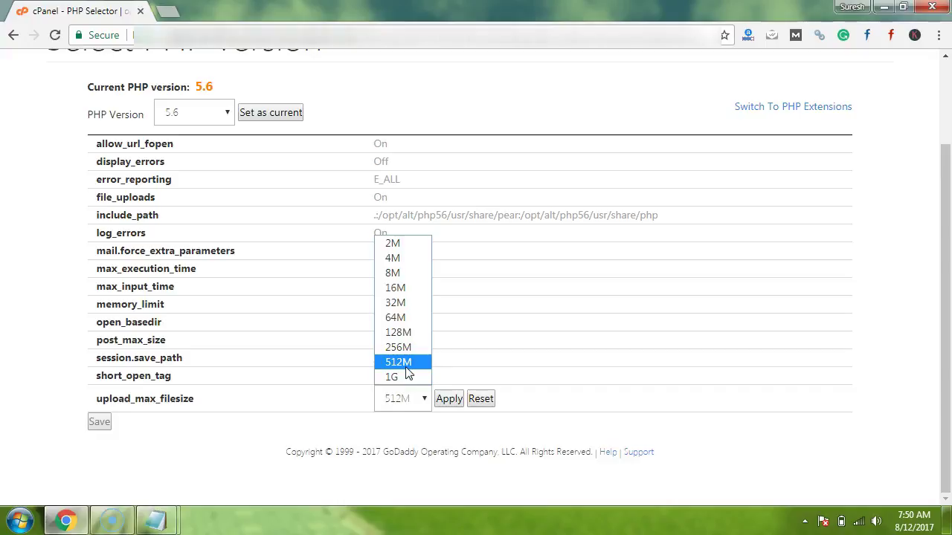
left_click_drag(452, 423, 416, 413)
mouse_move(386, 348)
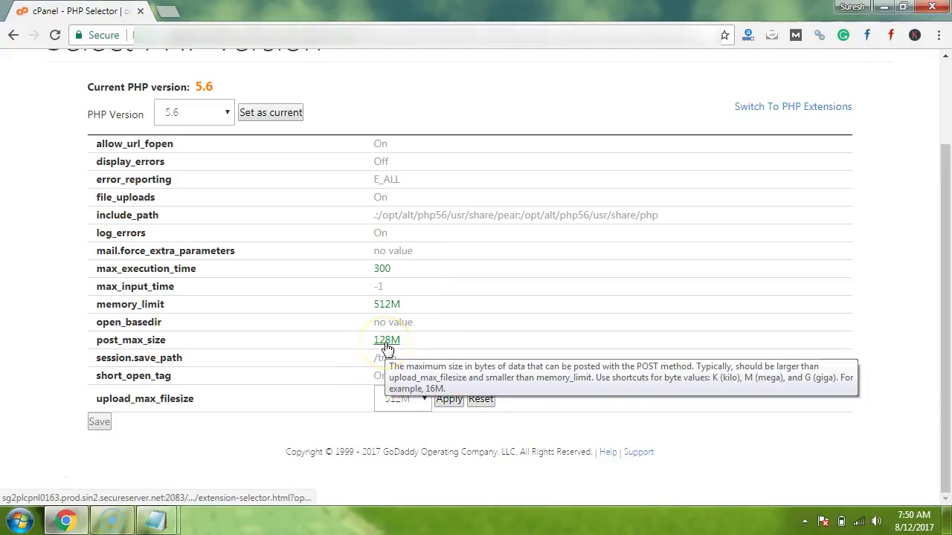
mouse_move(386, 313)
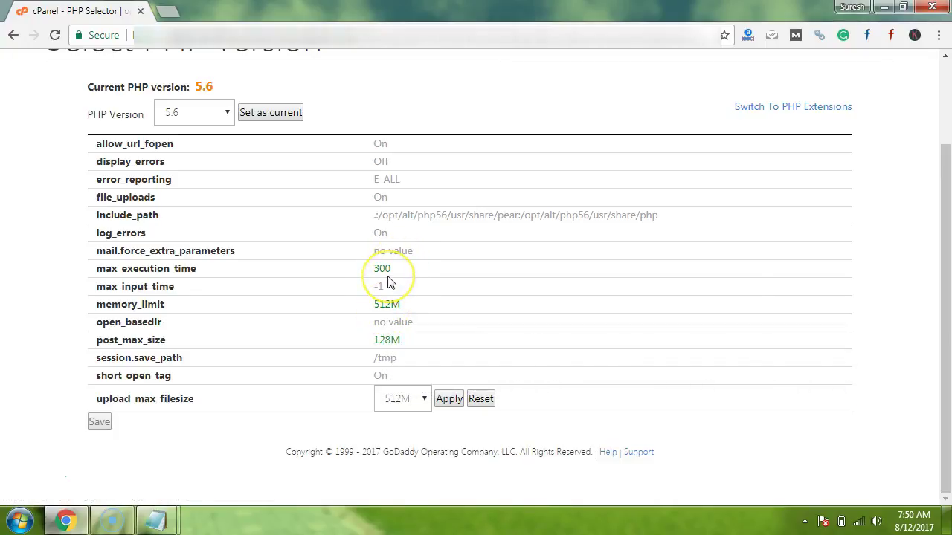
mouse_move(389, 283)
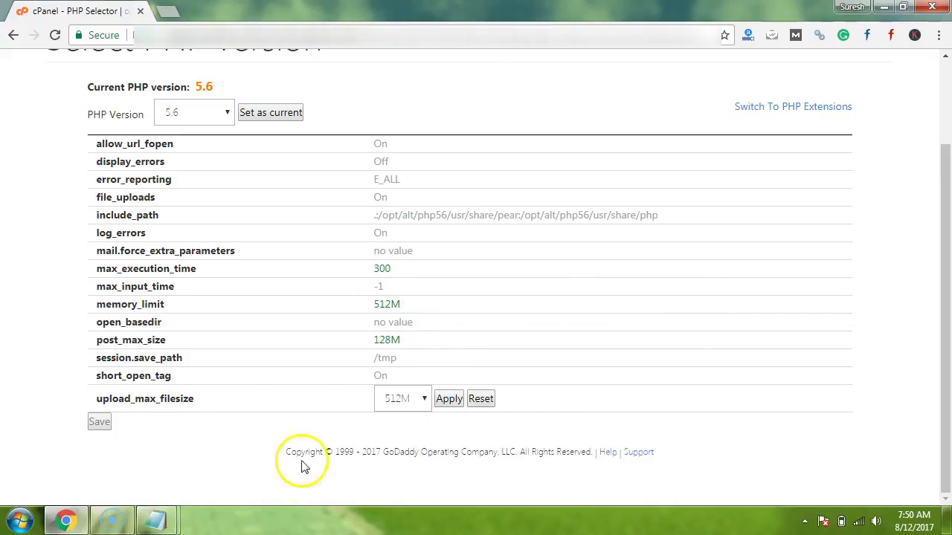
scroll(325, 352, "up", 3)
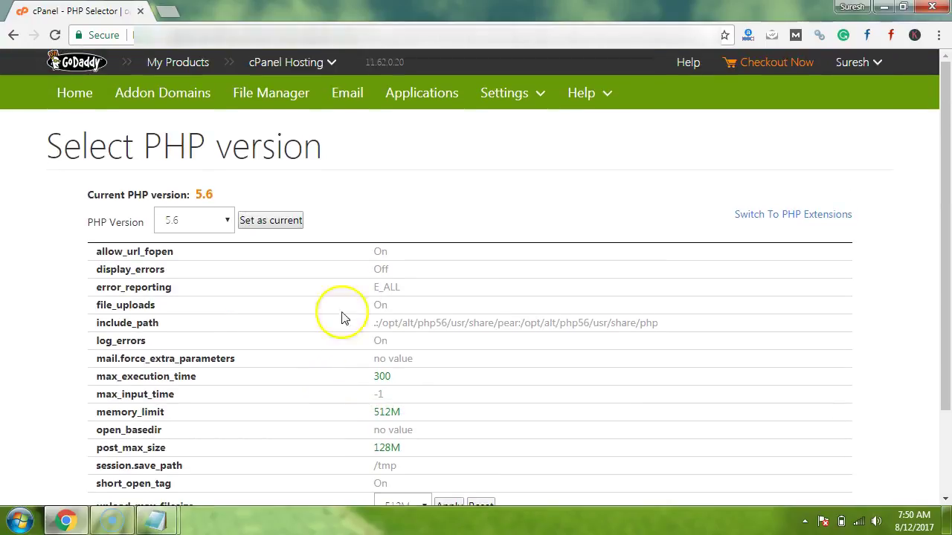
Step: Scroll the PHP Selector page back up and switch to the WordPress Dashboard tab
scroll(354, 301, "down", 3)
scroll(354, 218, "up", 3)
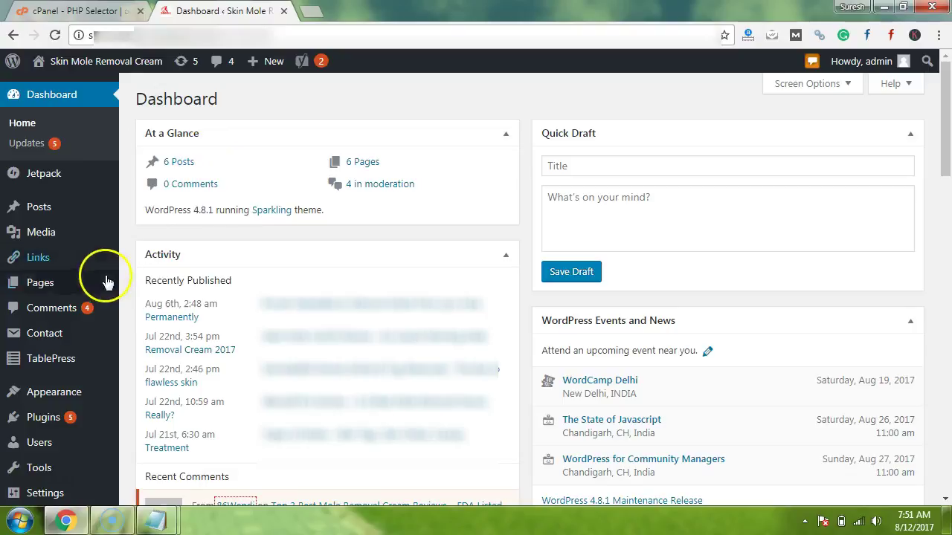
Step: Check the maximum upload size under Media > Add New, then go to Plugins > Add New
mouse_move(63, 211)
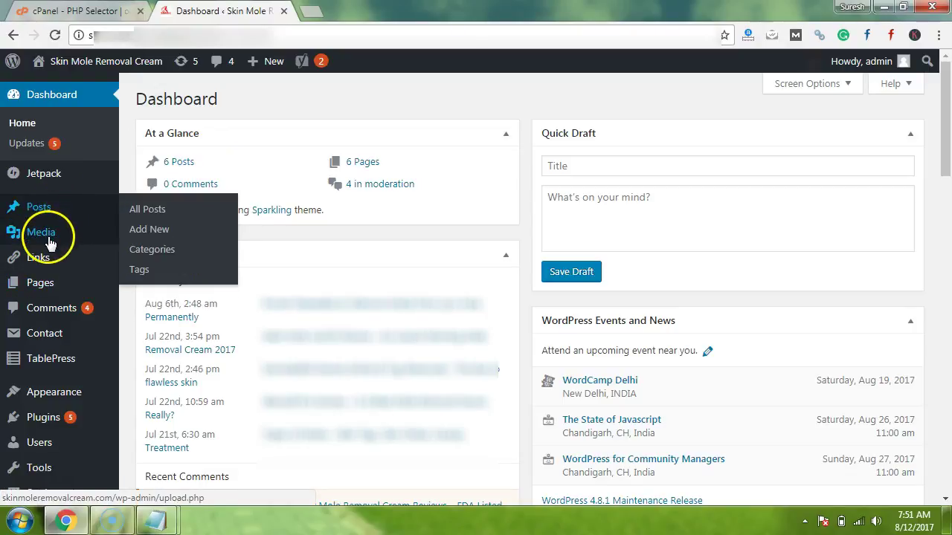
mouse_move(46, 238)
left_click(149, 256)
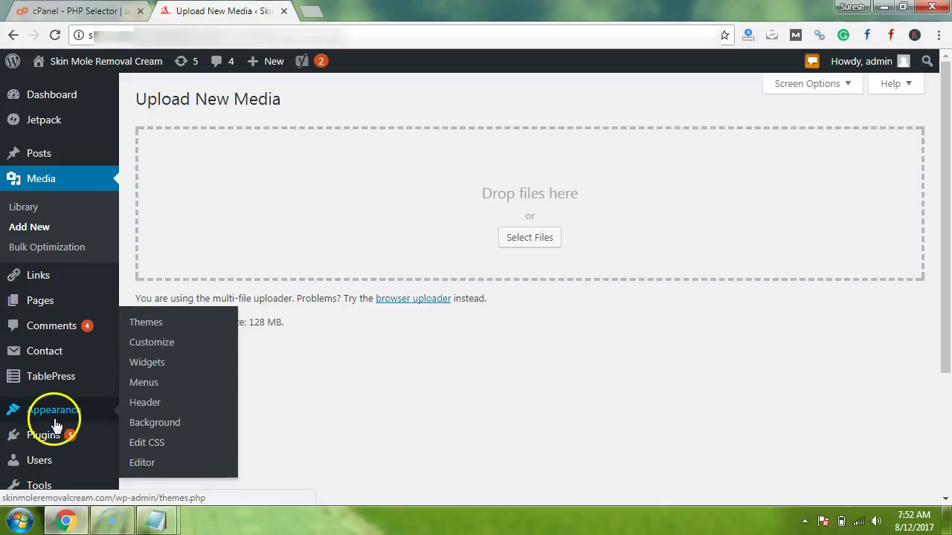
left_click(148, 444)
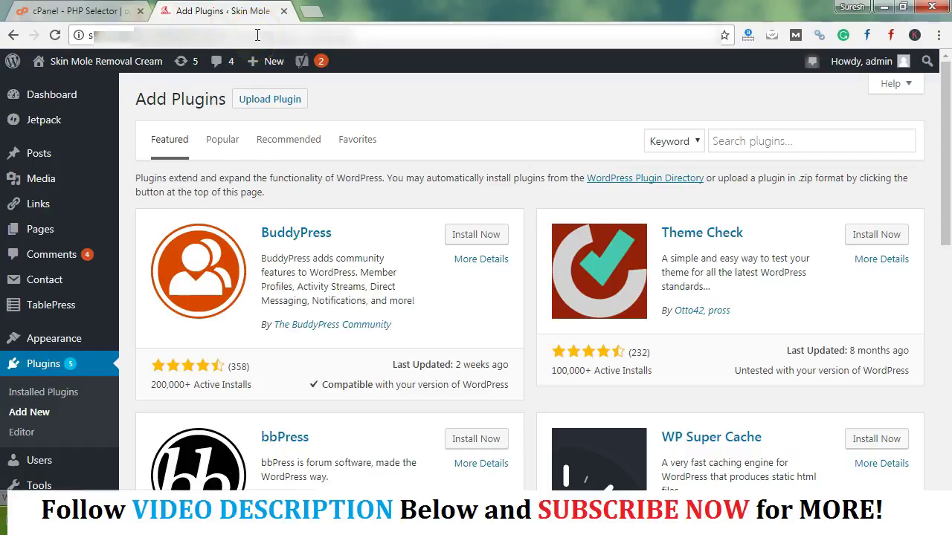
Step: Switch back to the cPanel PHP Selector tab with Ctrl+Shift+Tab
key("ctrl+shift+Tab")
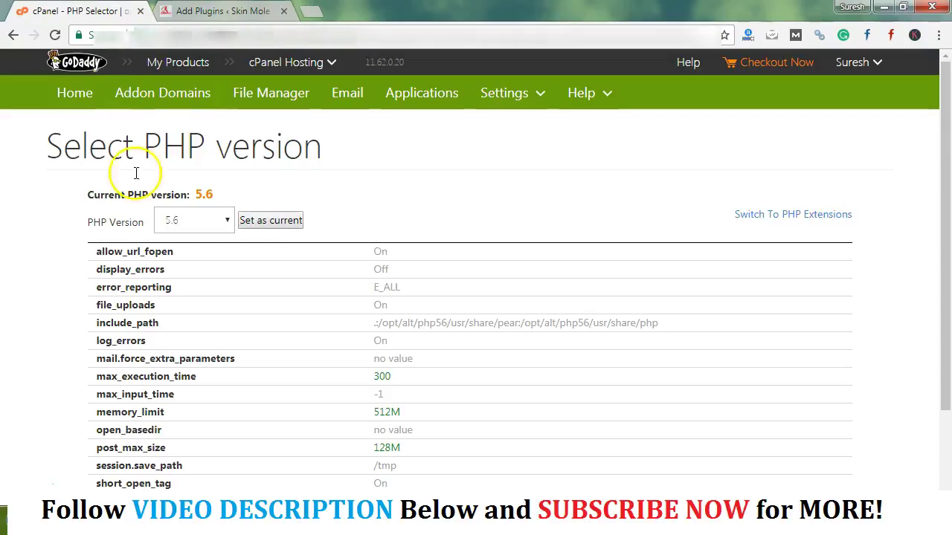